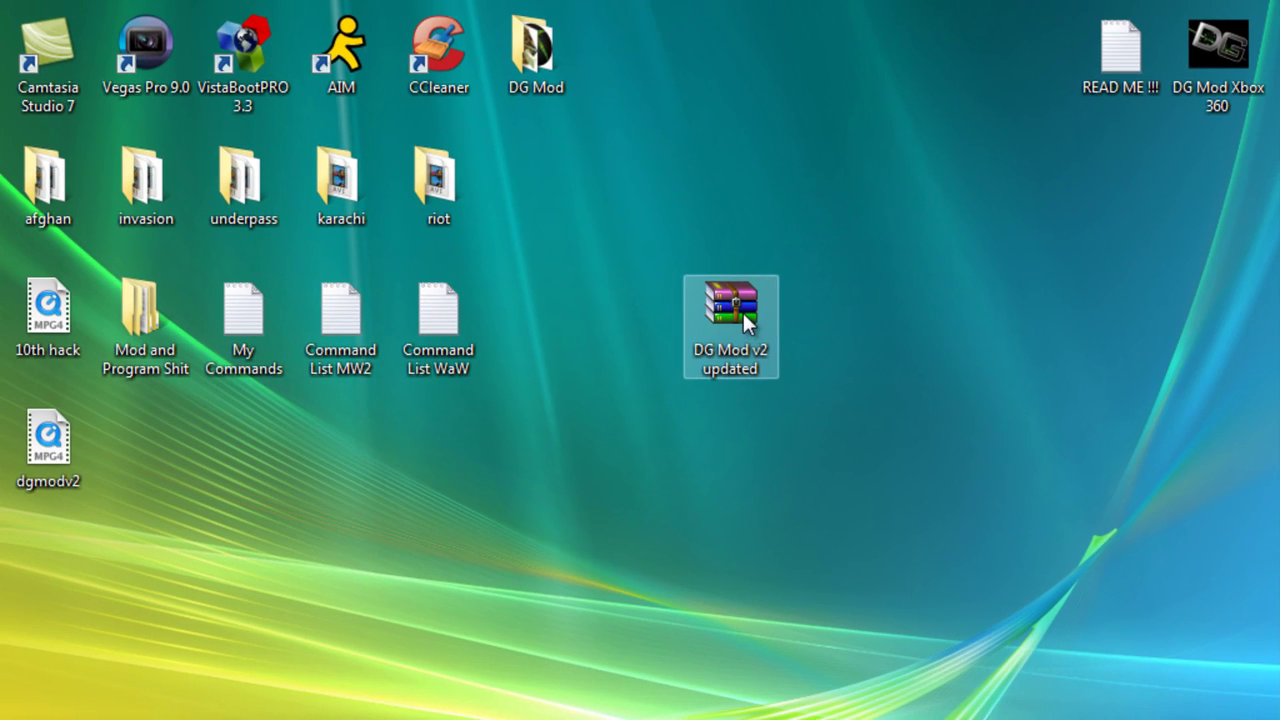
Open the DG Mod v2 updated archive, dismiss the license reminder, and close it after reviewing its files.
{"action": "left_click", "coordinate": [745, 318]}
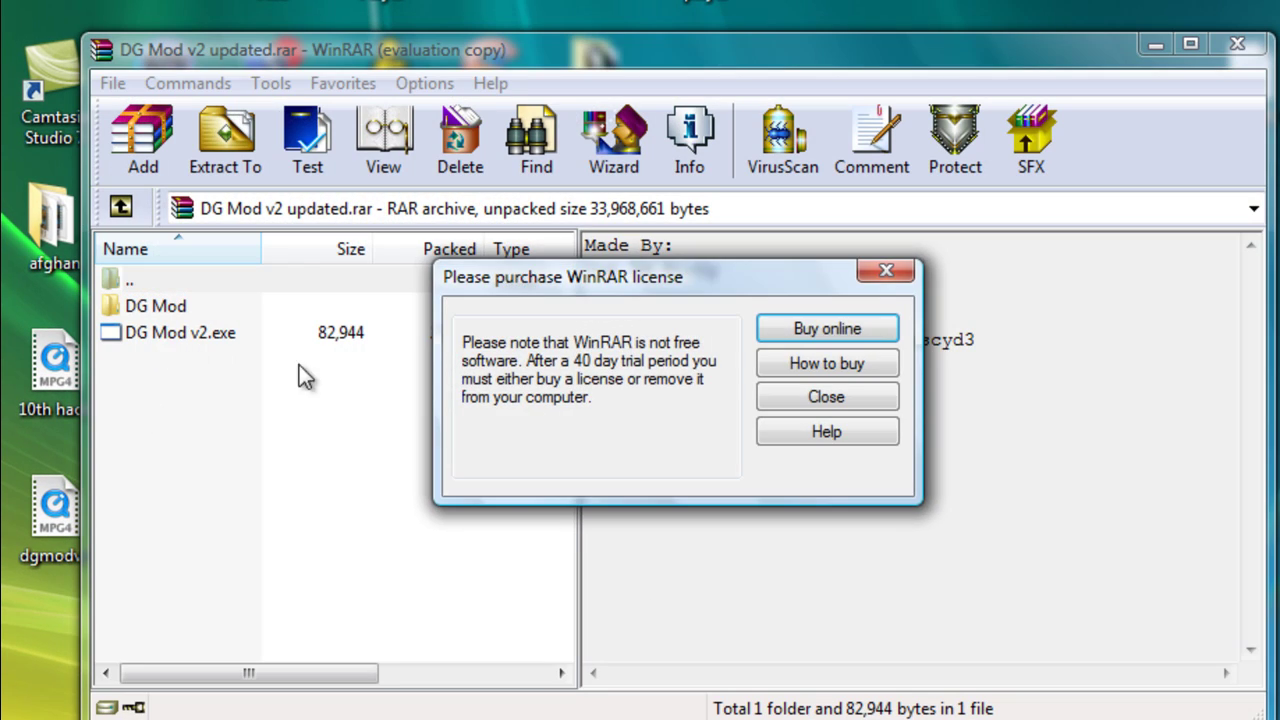
{"action": "left_click", "coordinate": [810, 397]}
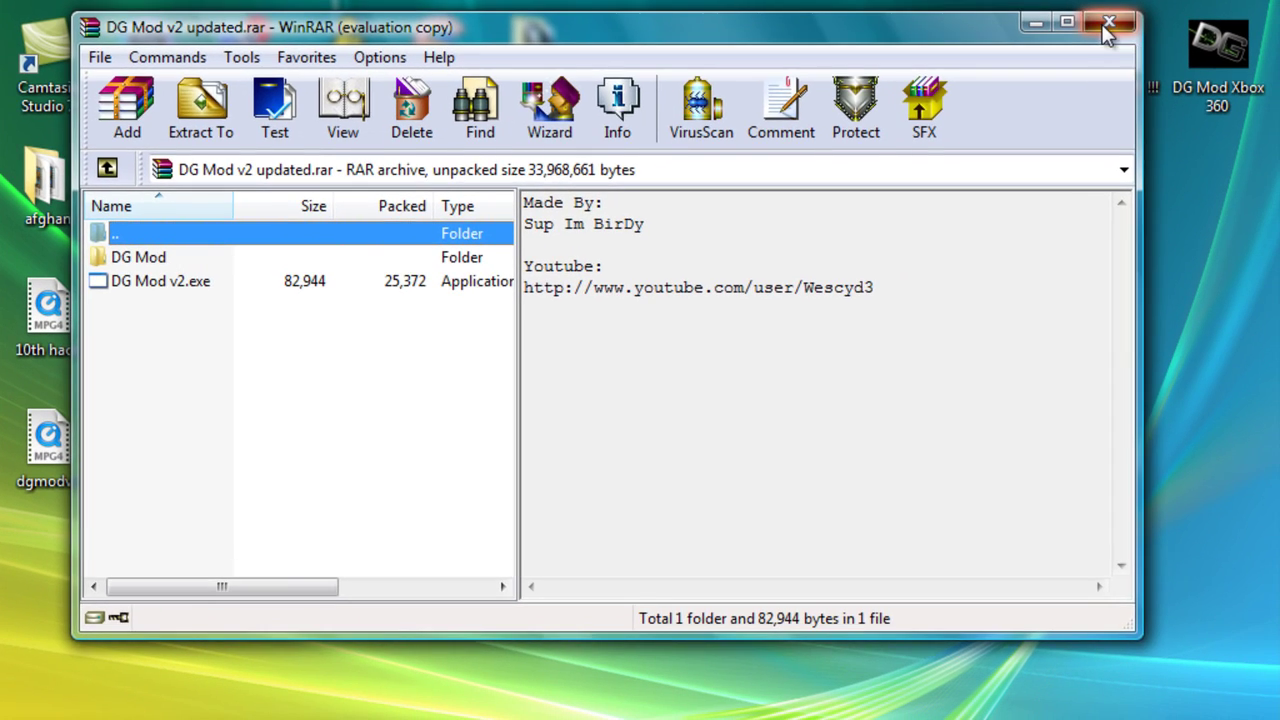
{"action": "left_click", "coordinate": [1107, 24]}
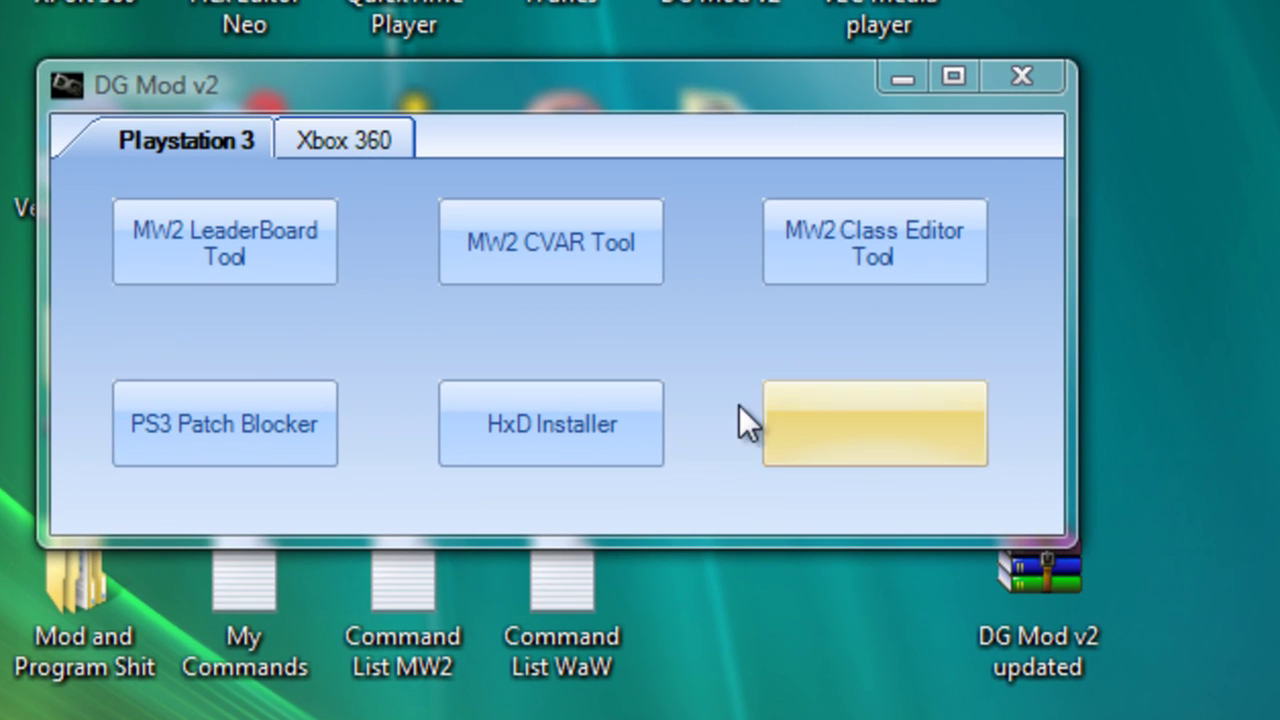
Show the DG Mod v2 Xbox 360 tab listing Horizon, Modio, XPort 360 and Resigner v1.
{"action": "left_click", "coordinate": [348, 145]}
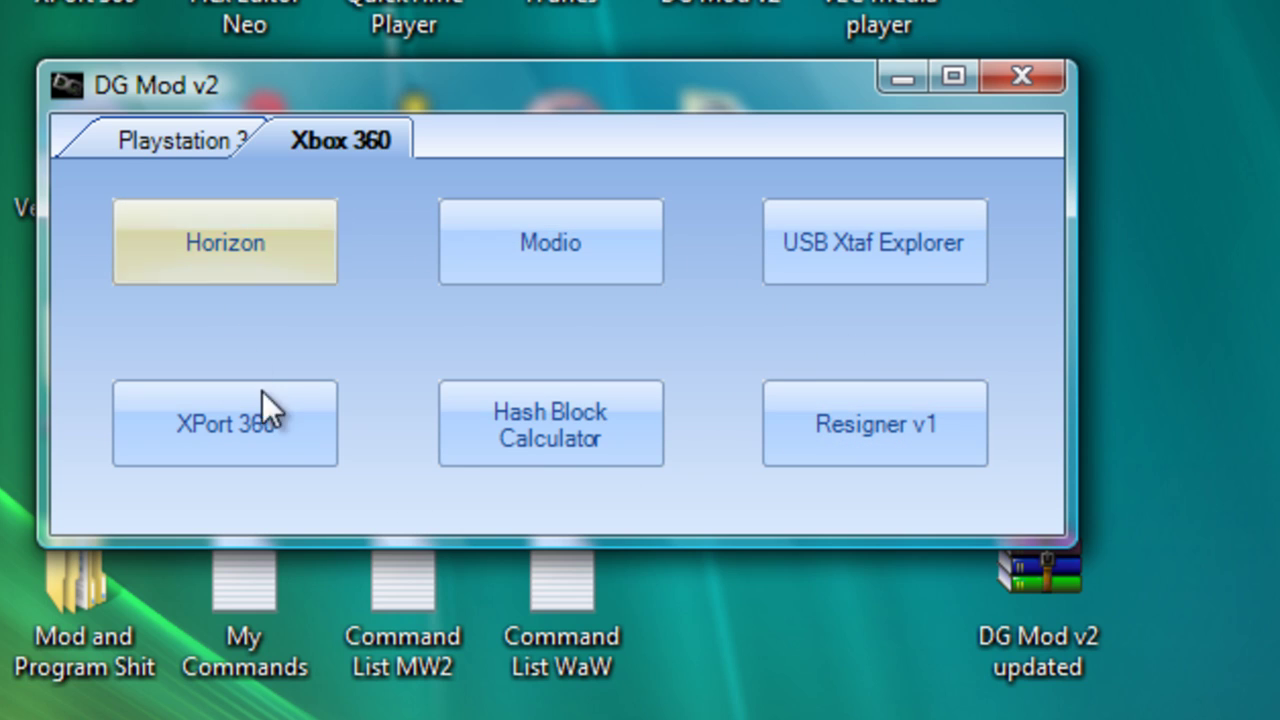
Close the DG Mod v2 window, leaving the desktop with the updated archive visible.
{"action": "left_click", "coordinate": [1021, 80]}
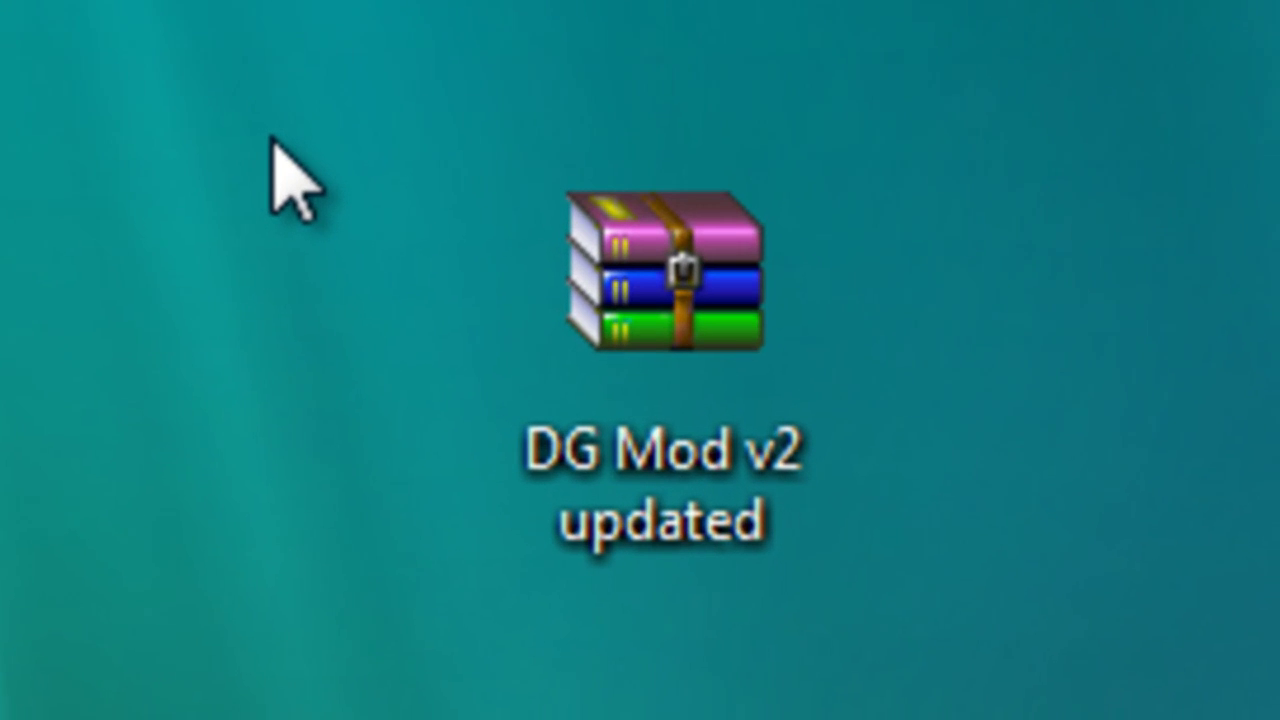